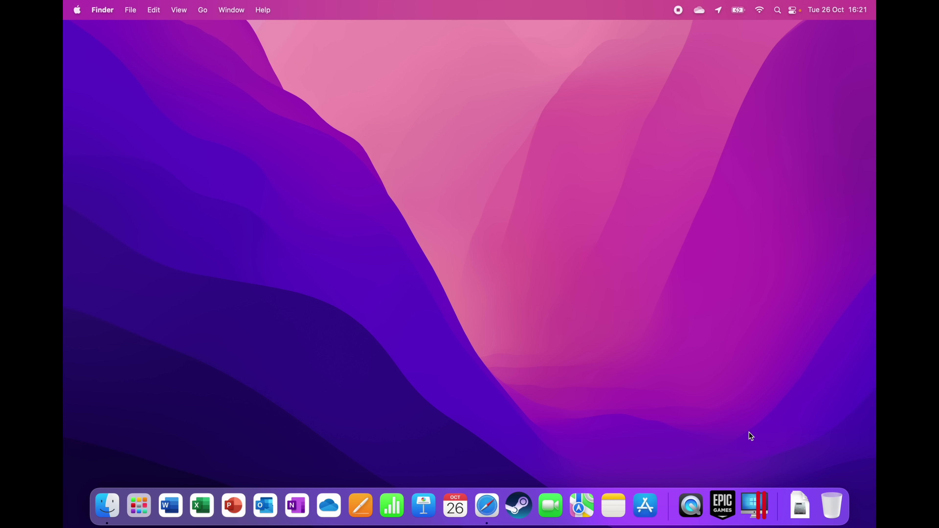
Launch Parallels Desktop and check its version in the About Parallels Desktop window.
left_click(757, 505)
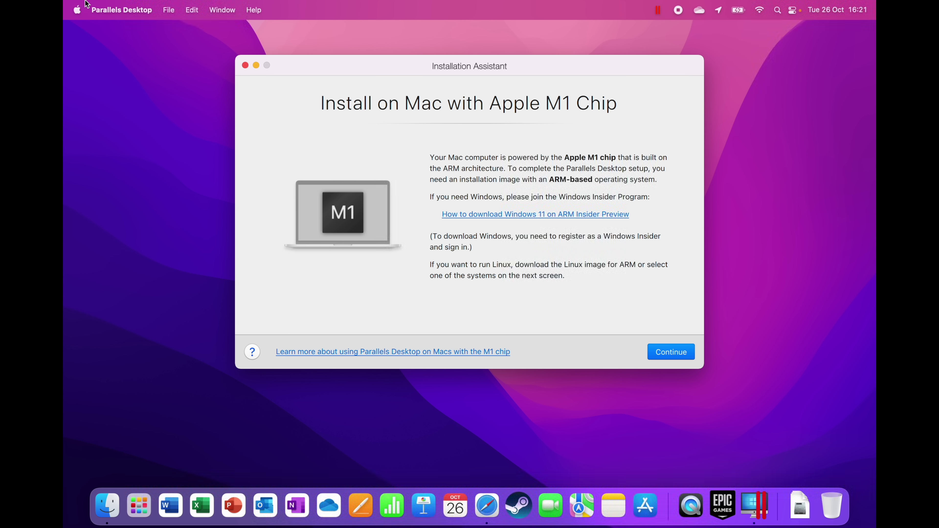
left_click(121, 9)
left_click(122, 29)
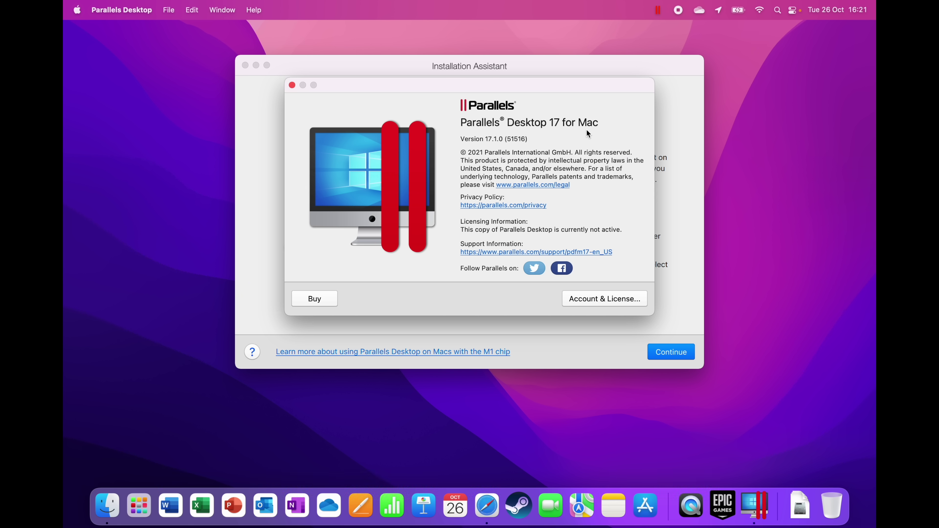
left_click(292, 85)
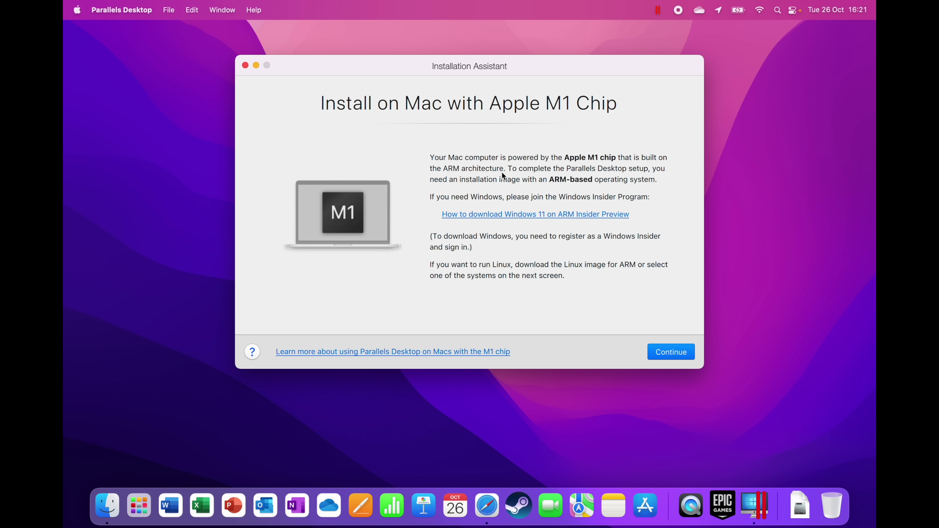
left_click(77, 9)
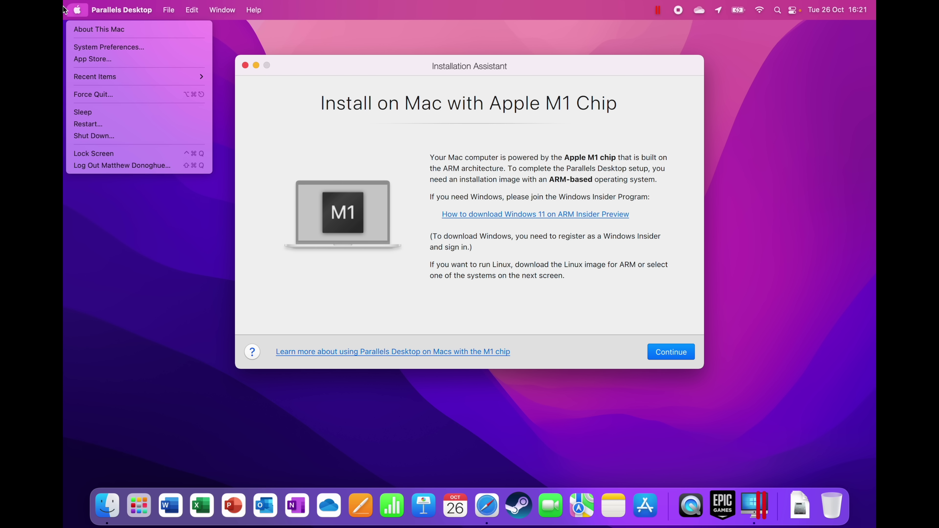
Review this Mac's chip and memory in About This Mac, then open the Windows 11 on ARM download guide.
left_click(83, 29)
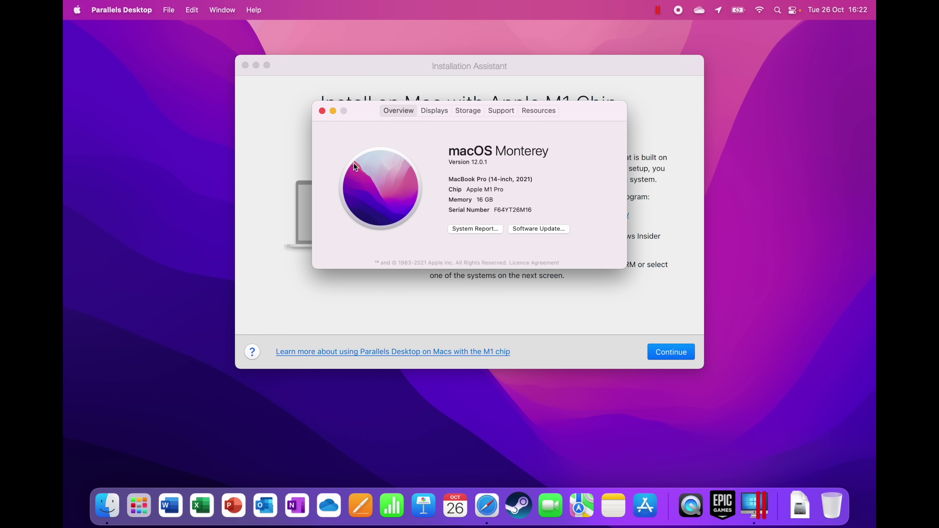
left_click(322, 110)
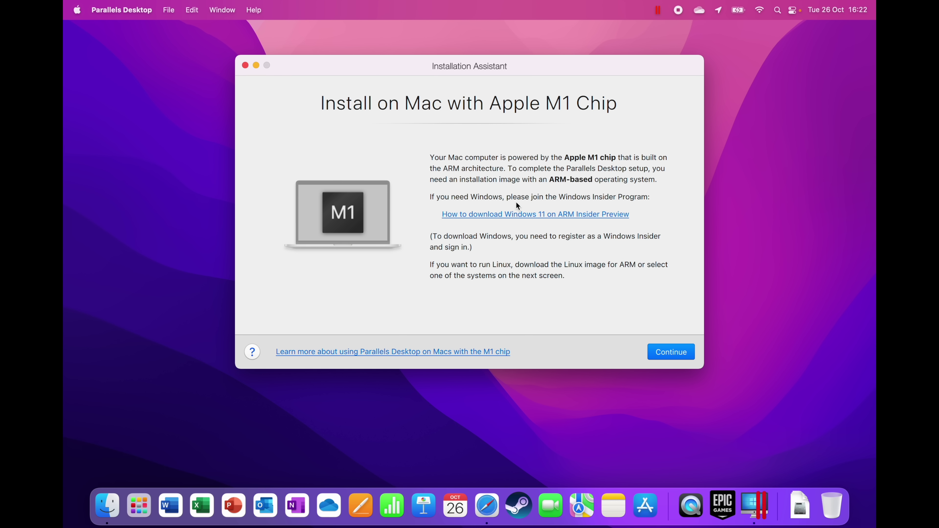
left_click(518, 216)
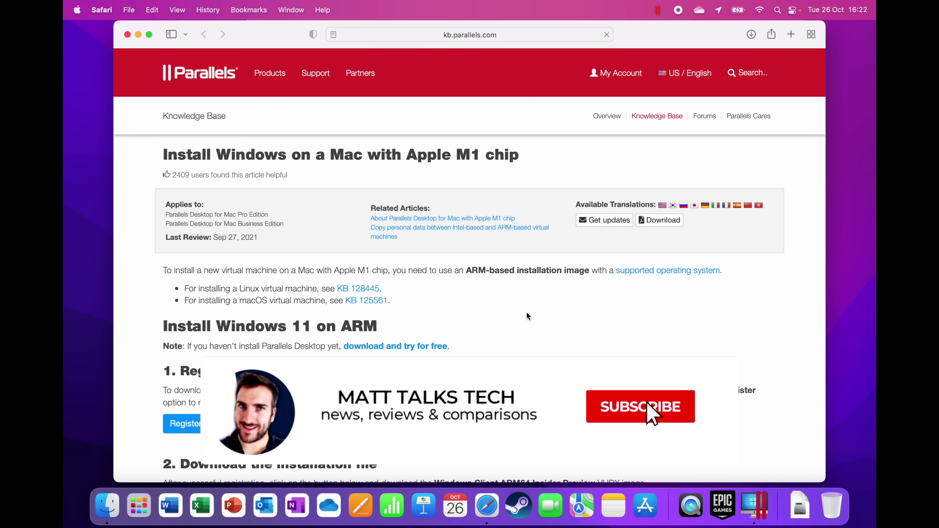
scroll(527, 315, "down", 3)
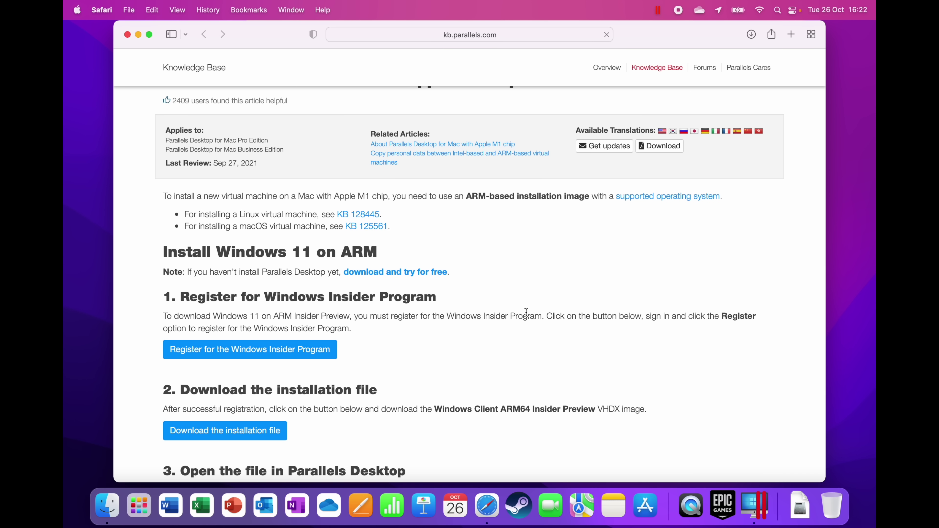
scroll(526, 312, "down", 3)
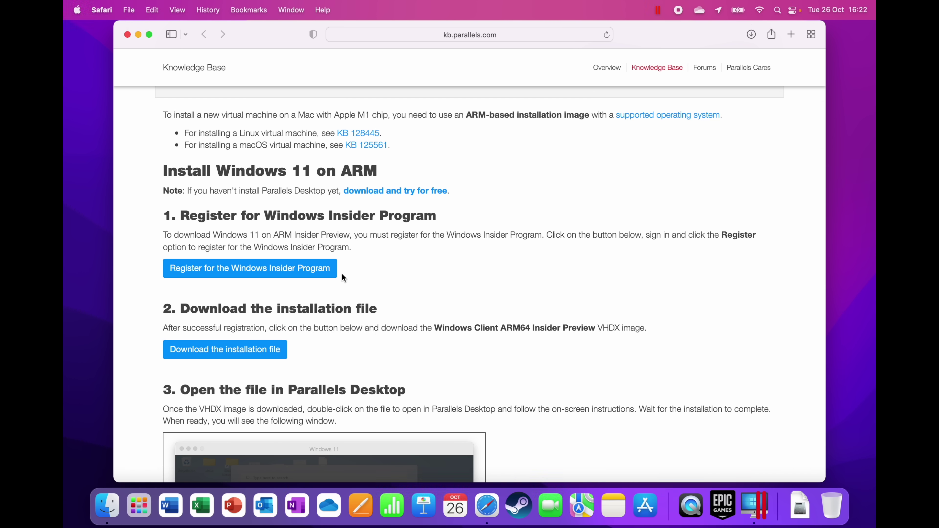
Sign in with the Microsoft account and download Windows Client ARM64 Insider Preview Build 22483.
left_click(256, 350)
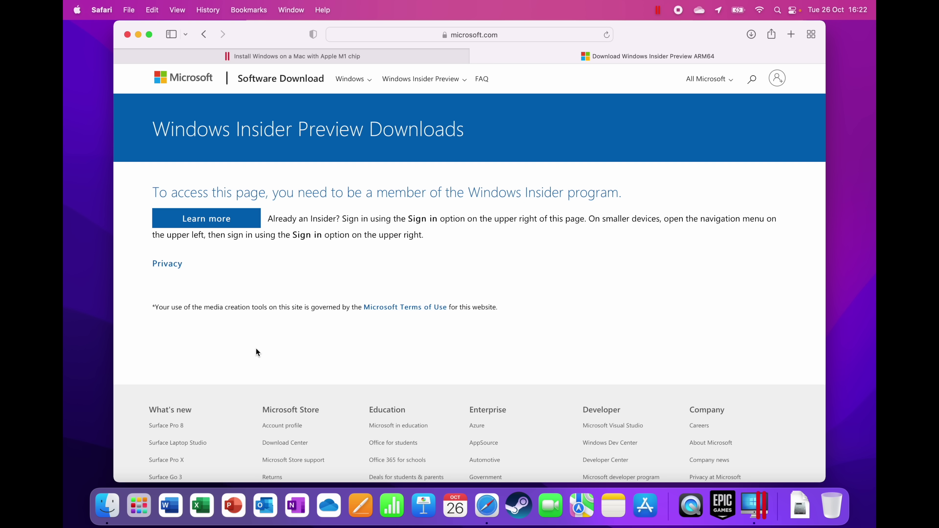
left_click(777, 78)
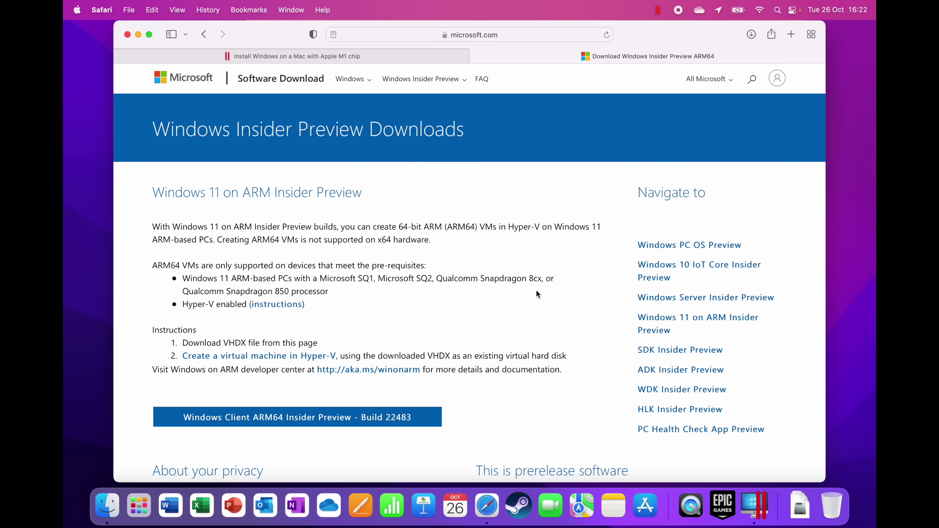
scroll(536, 291, "down", 2)
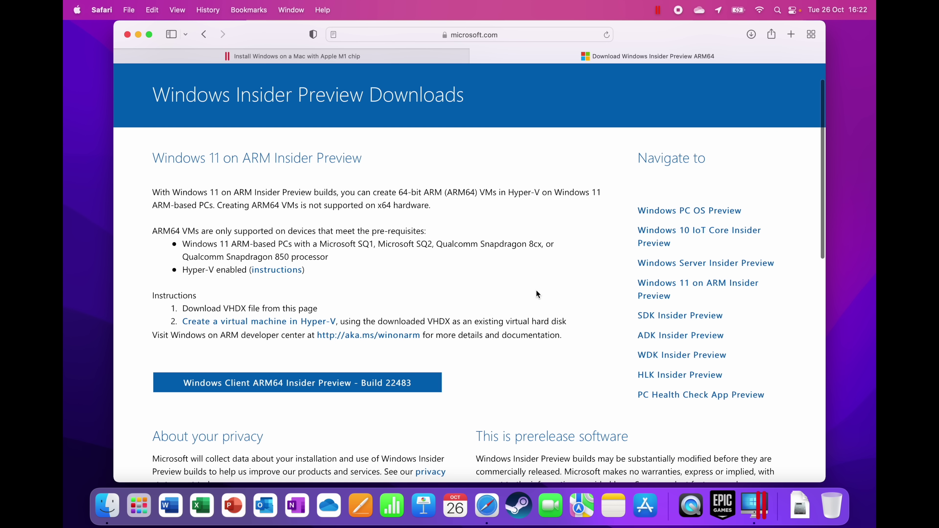
scroll(536, 291, "up", 2)
scroll(537, 291, "down", 3)
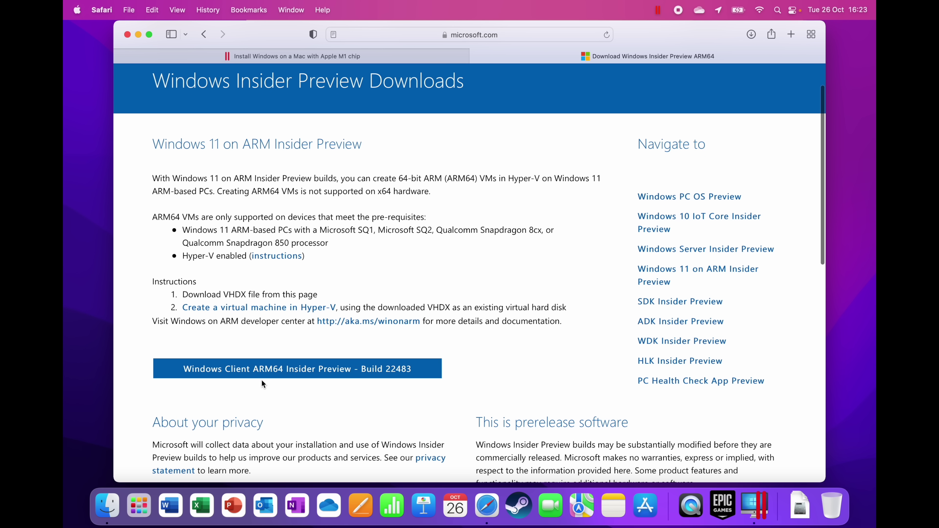
left_click(328, 370)
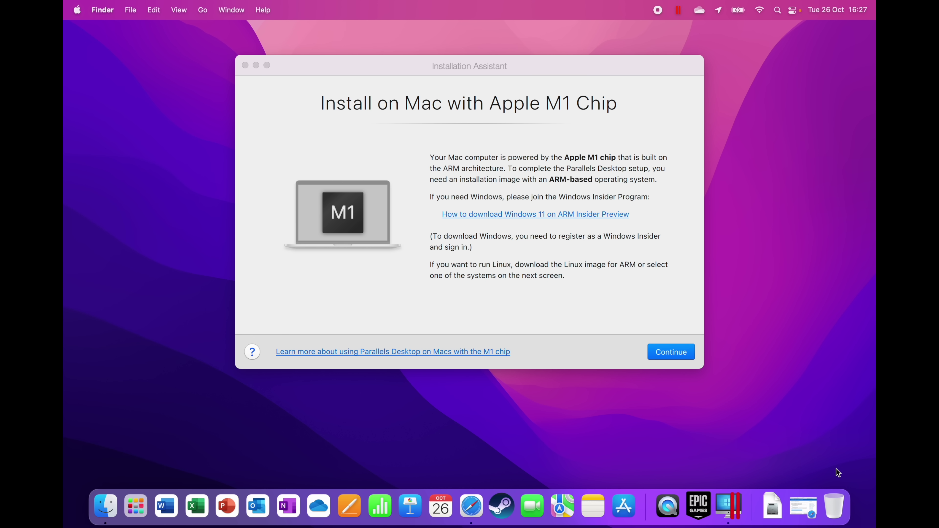
Load the downloaded Windows11 VHDX from Downloads as the Installation Assistant's image file.
left_click(648, 274)
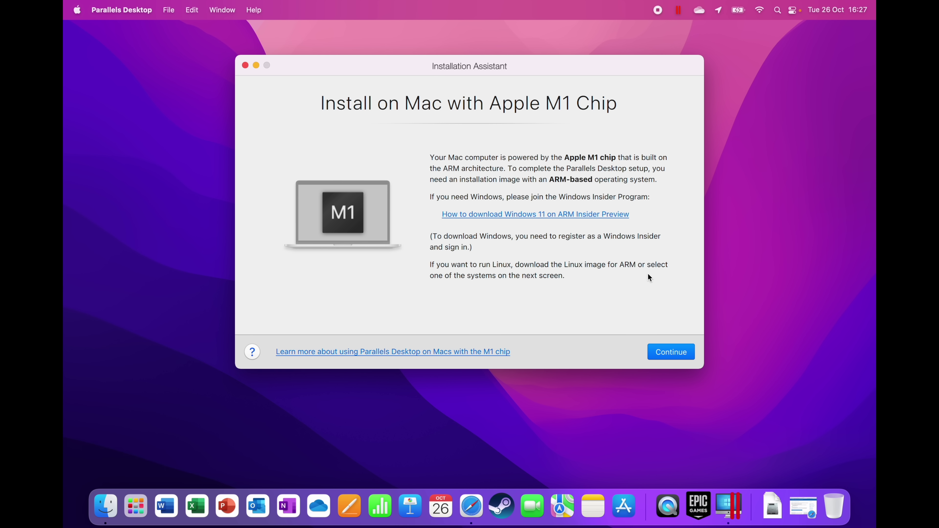
left_click(670, 356)
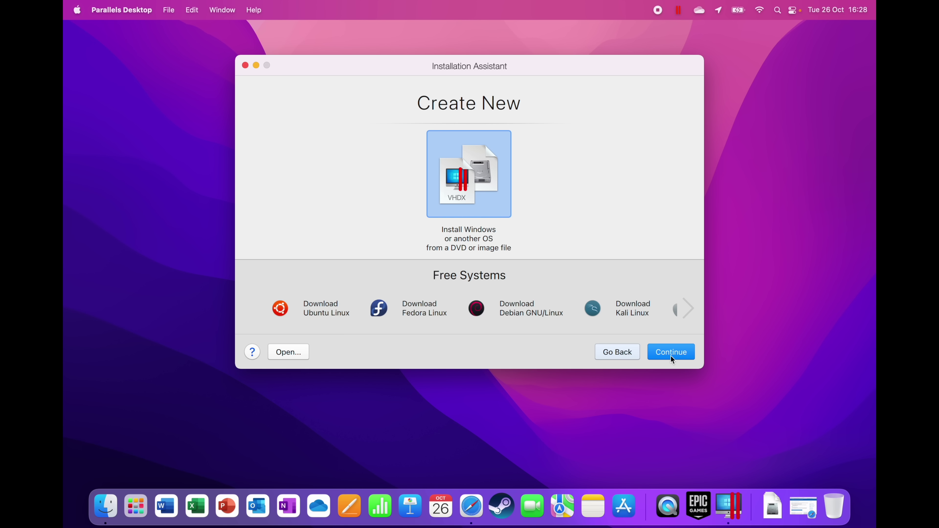
left_click(671, 356)
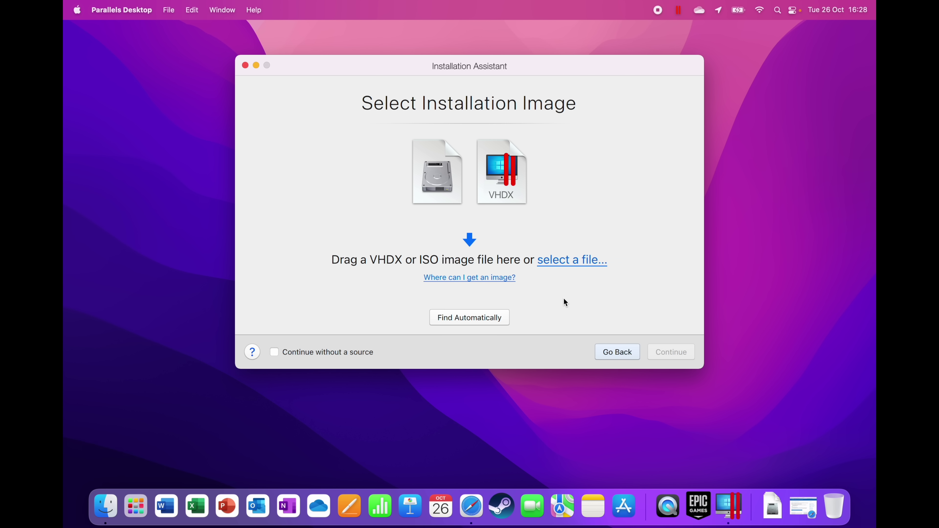
left_click(570, 261)
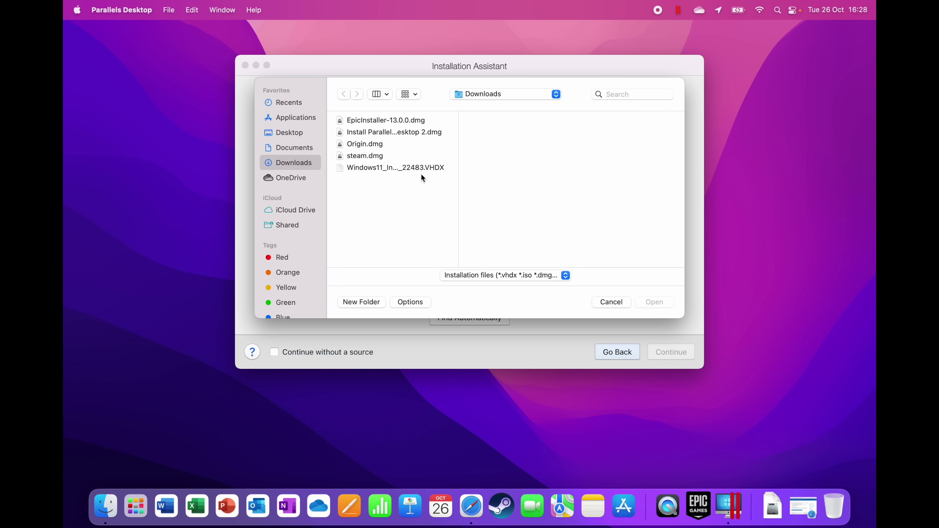
left_click(430, 169)
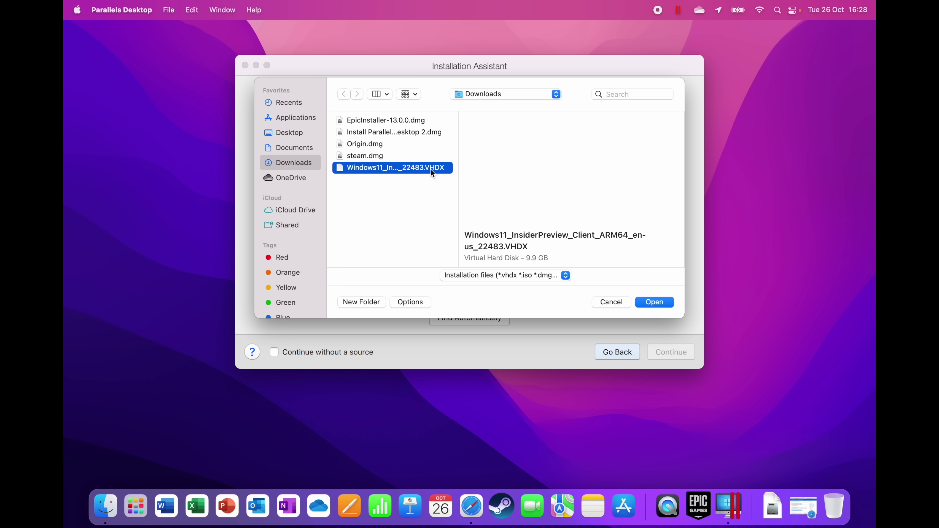
left_click(654, 304)
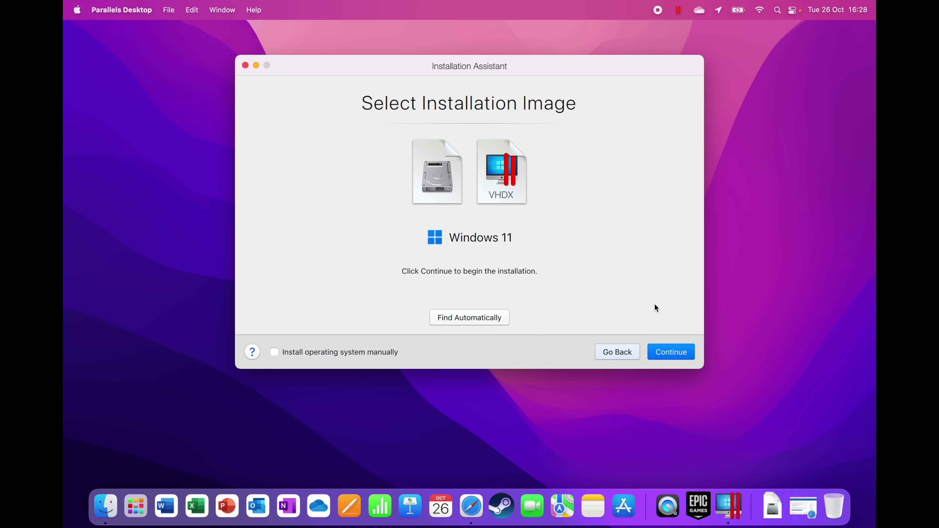
Create the Windows 11 VM for Games only, choosing to customize settings before installation.
left_click(665, 351)
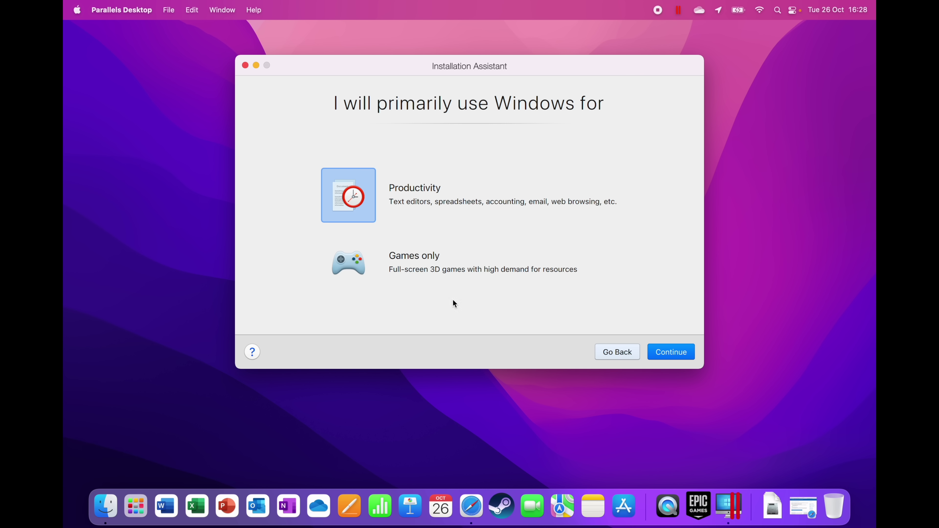
left_click(349, 264)
left_click(672, 353)
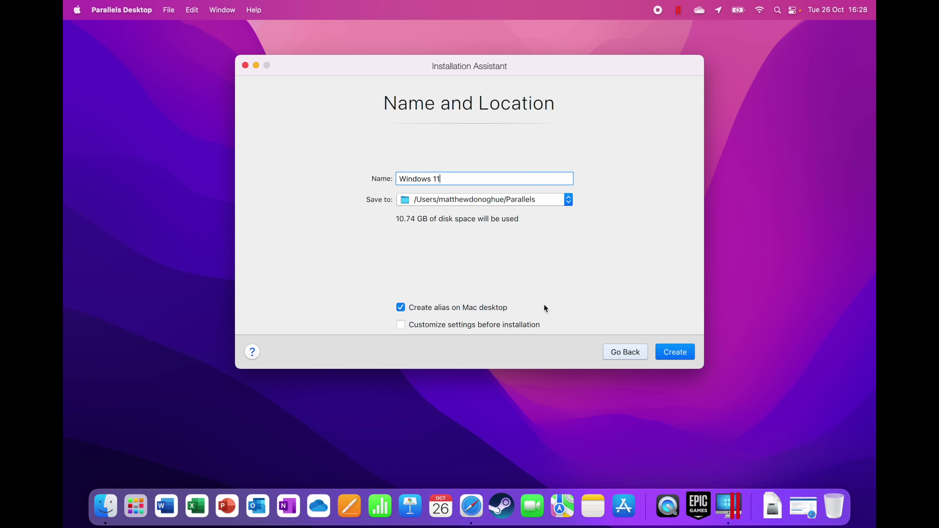
left_click(504, 324)
left_click(672, 356)
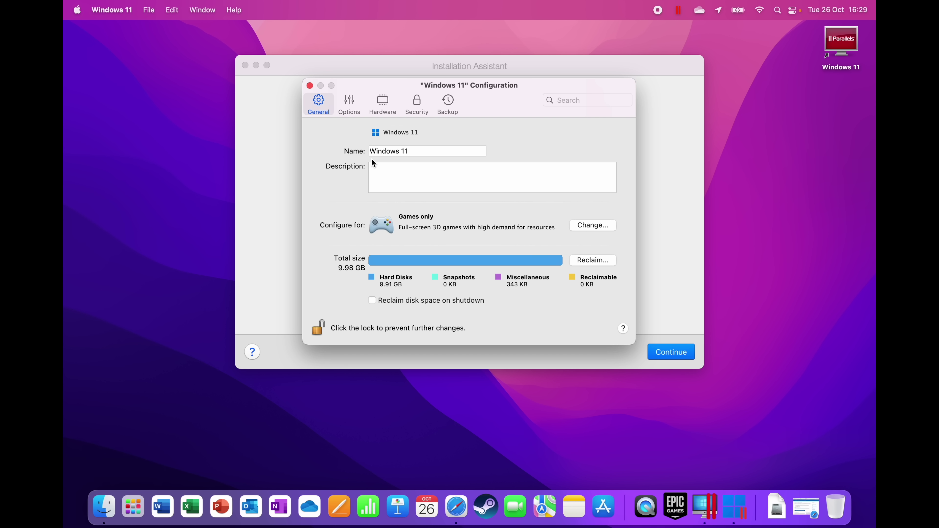
Switch CPU & Memory to manual and give the VM 6 processors and 10 GB memory.
left_click(349, 105)
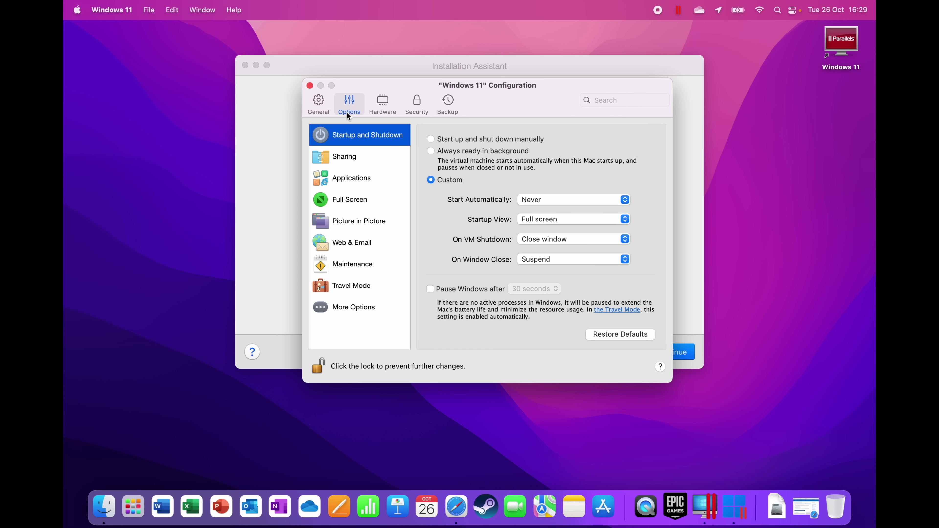
left_click(371, 107)
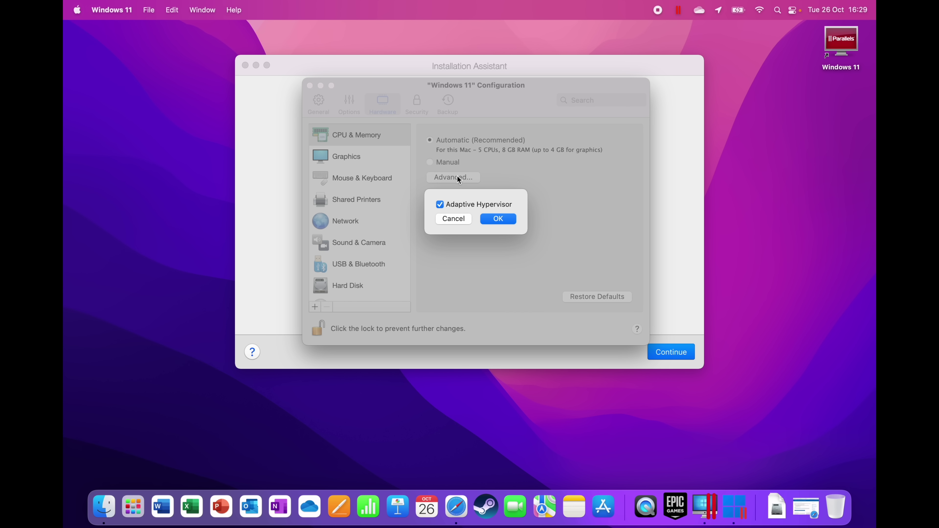
left_click(495, 217)
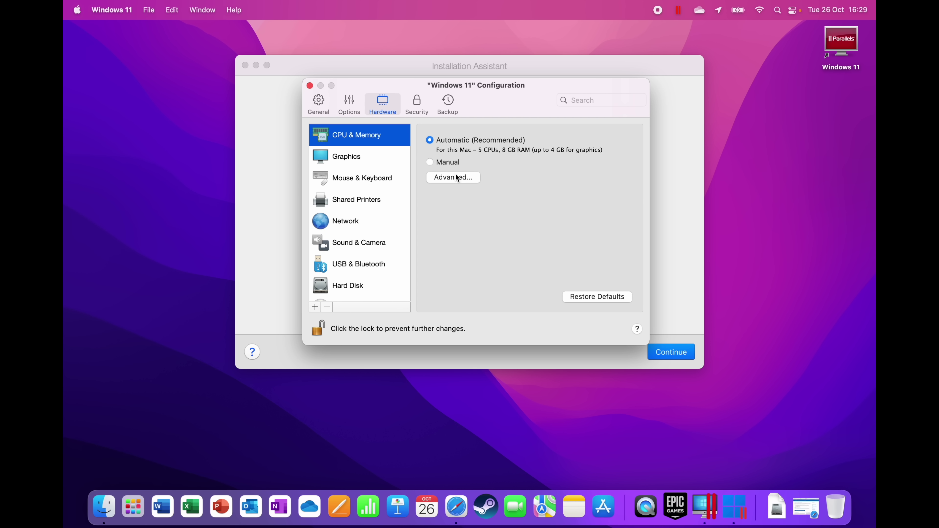
left_click(446, 163)
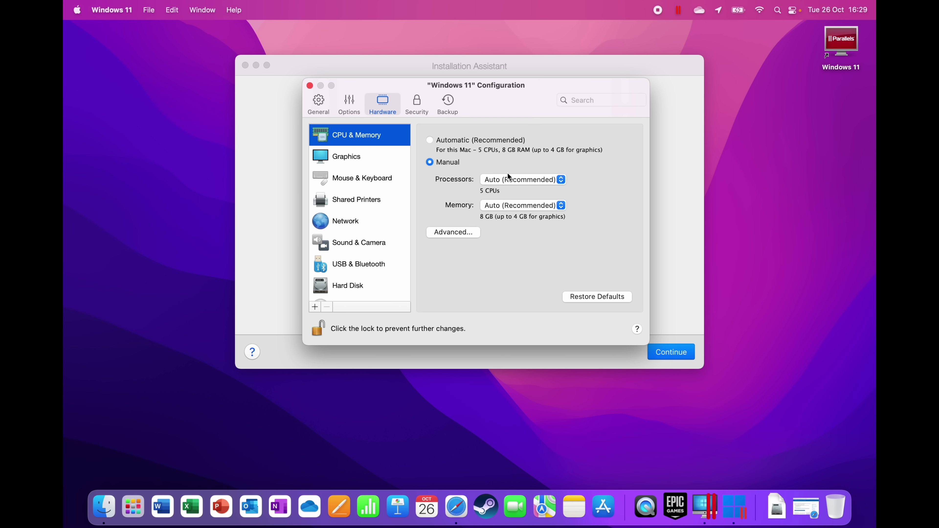
left_click(512, 179)
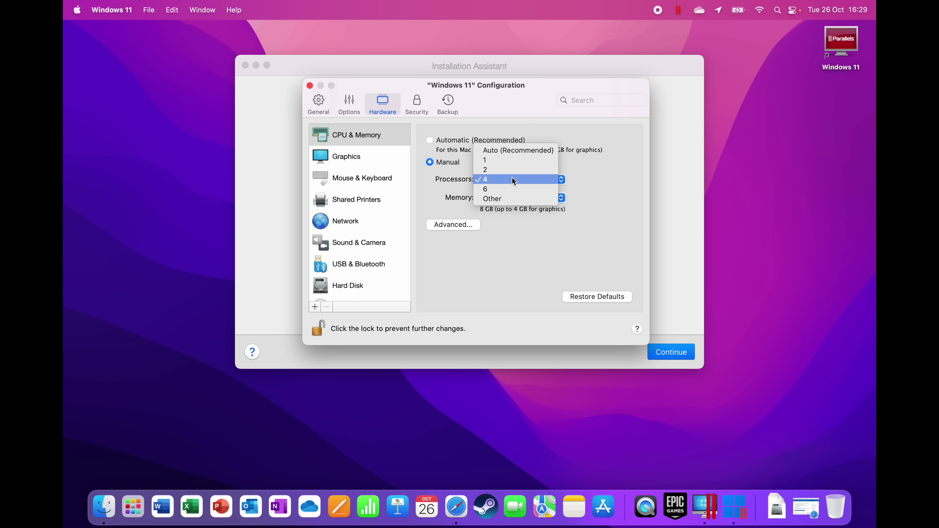
left_click(538, 191)
left_click(537, 198)
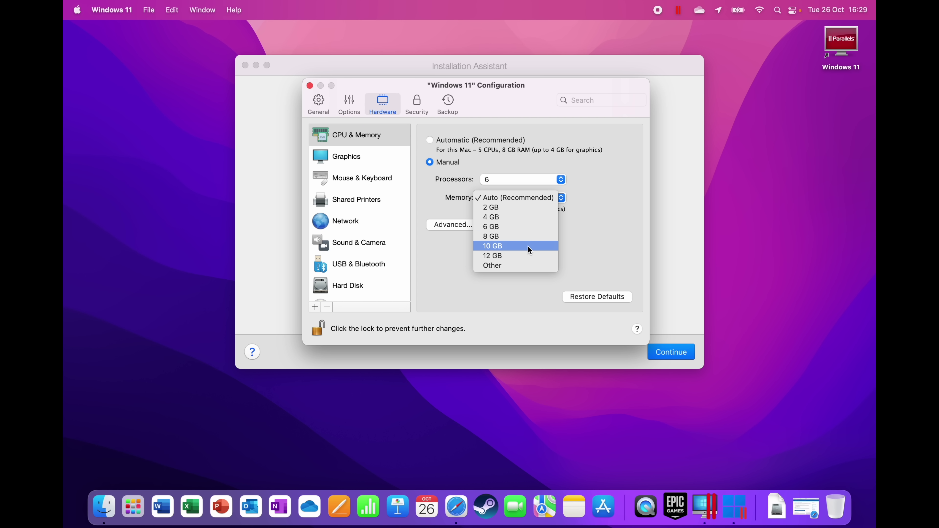
left_click(526, 238)
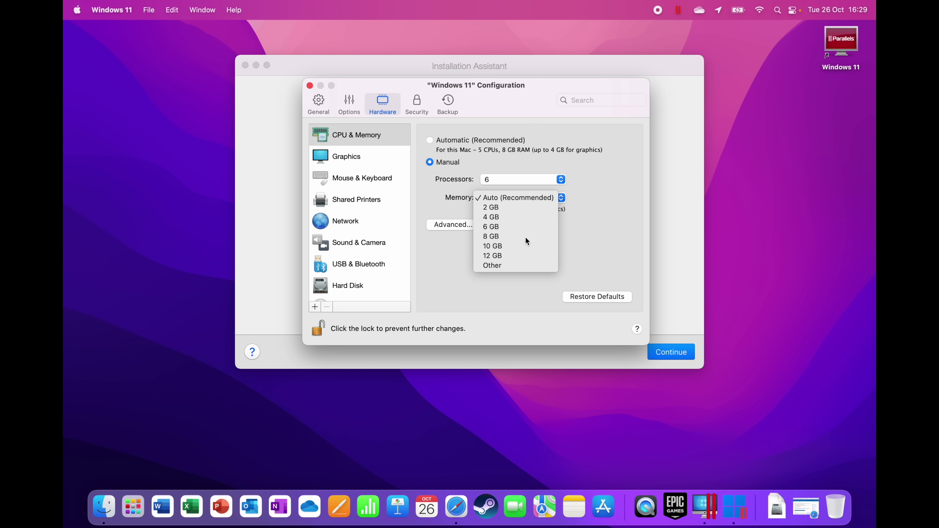
left_click(519, 200)
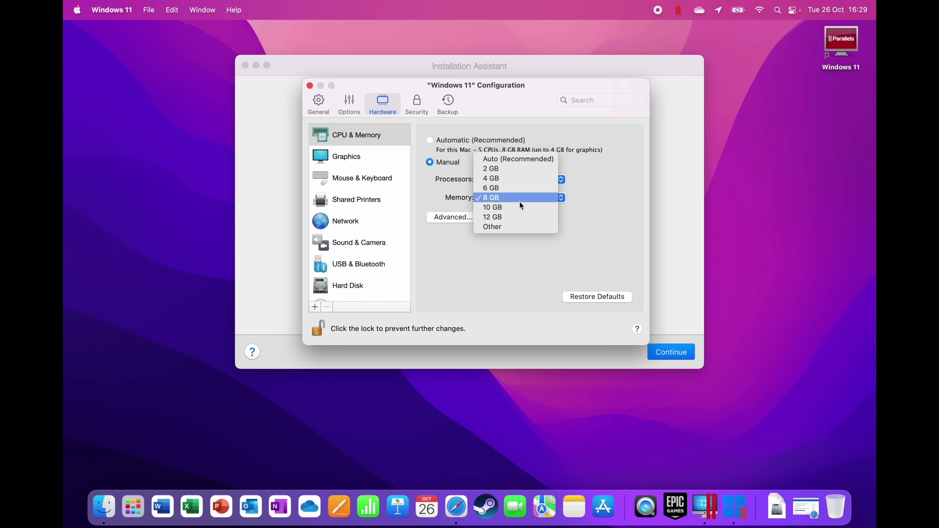
left_click(518, 210)
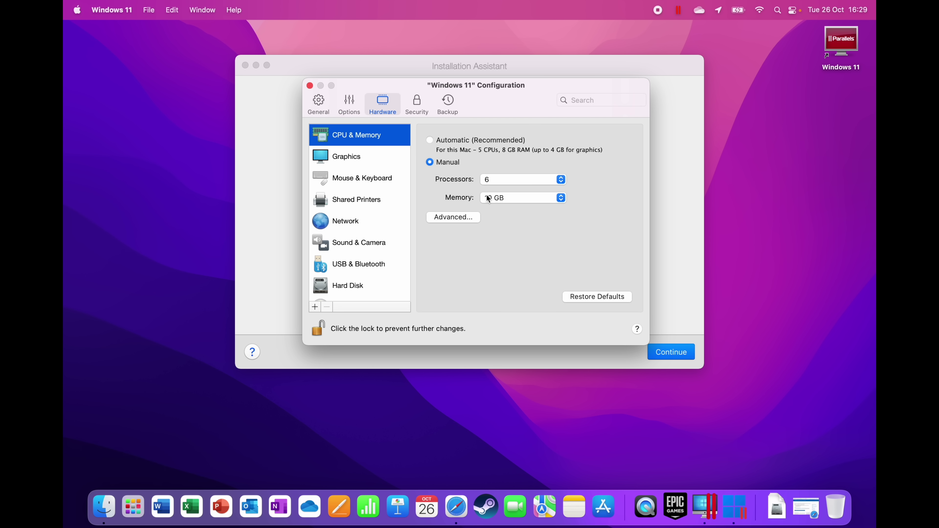
Review the Graphics settings, lock the configuration and return to the summary.
left_click(379, 157)
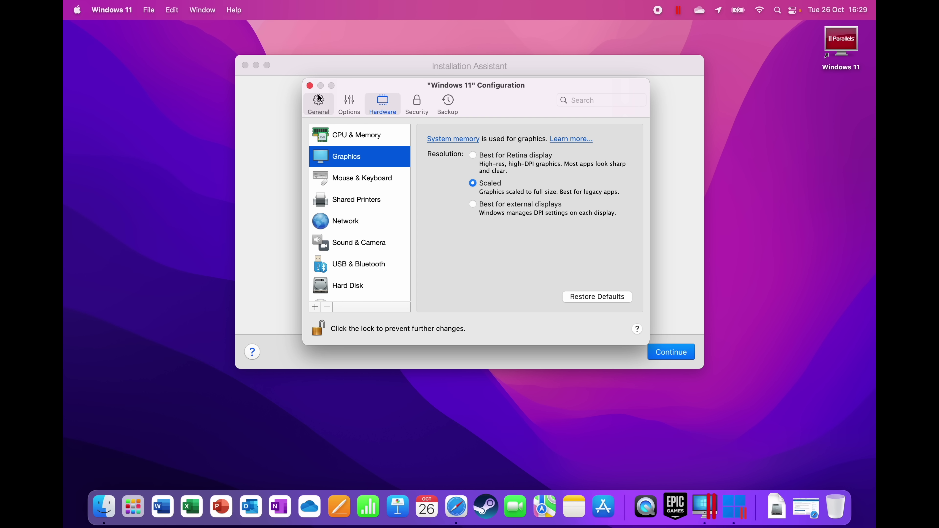
left_click(318, 328)
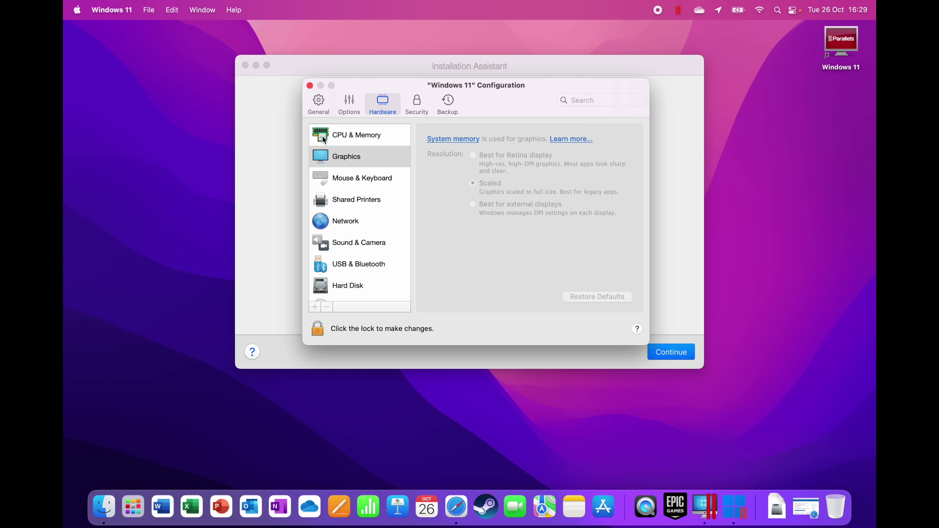
left_click(310, 86)
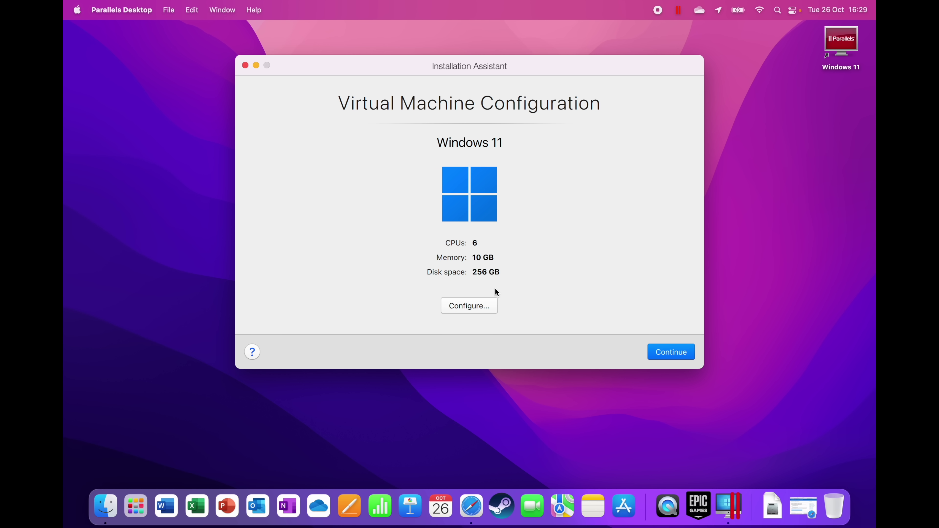
Unlock CPU & Memory settings, keep 6 processors, then start the virtual machine.
left_click(476, 308)
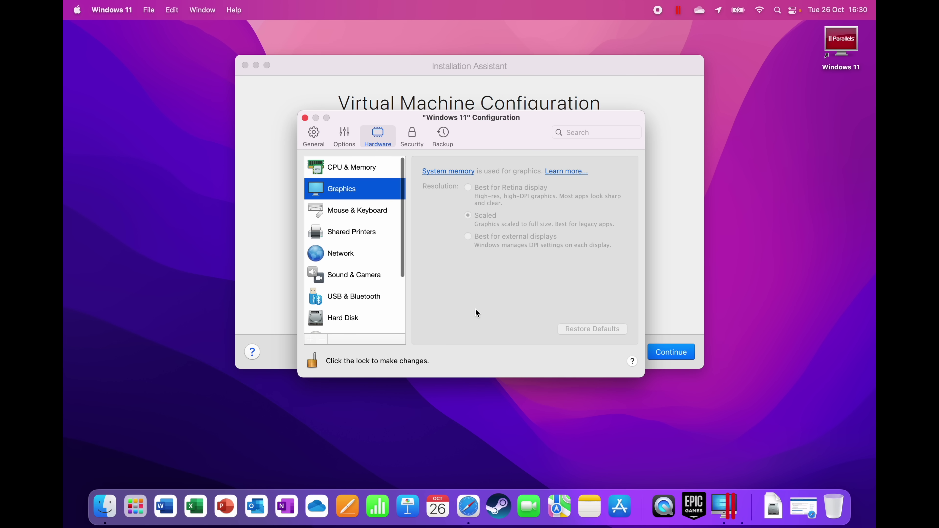
left_click(343, 175)
left_click(315, 361)
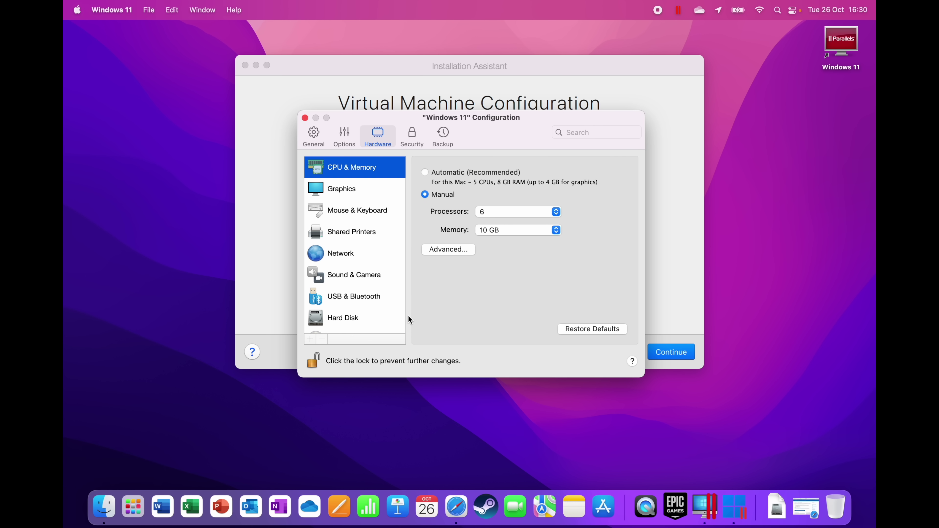
left_click(489, 214)
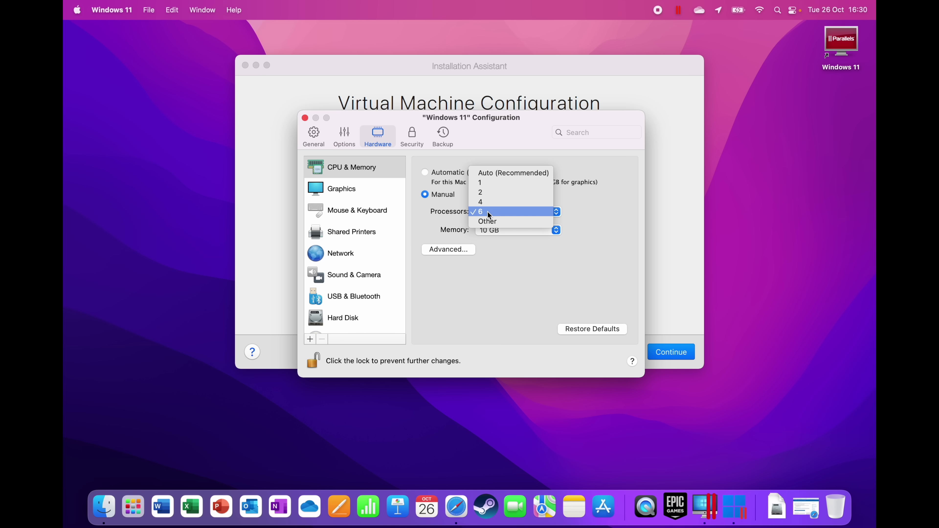
left_click(487, 211)
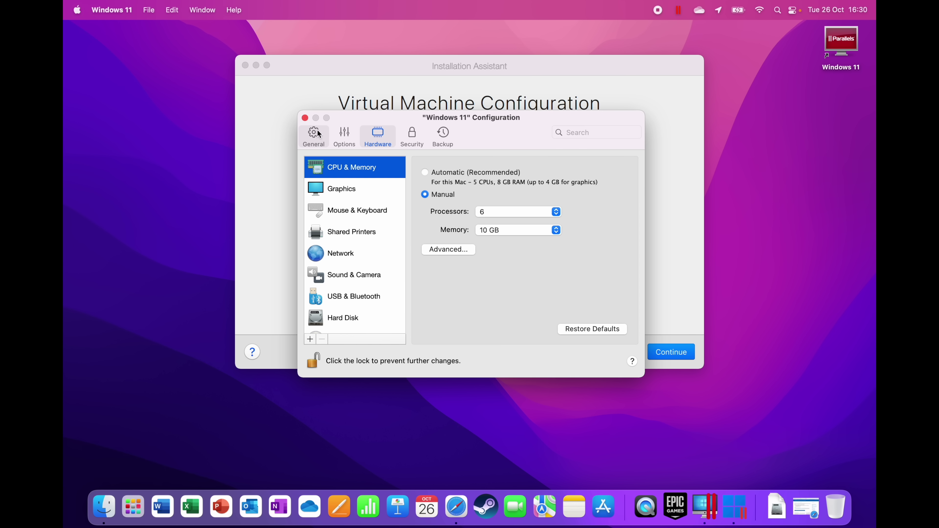
left_click(305, 118)
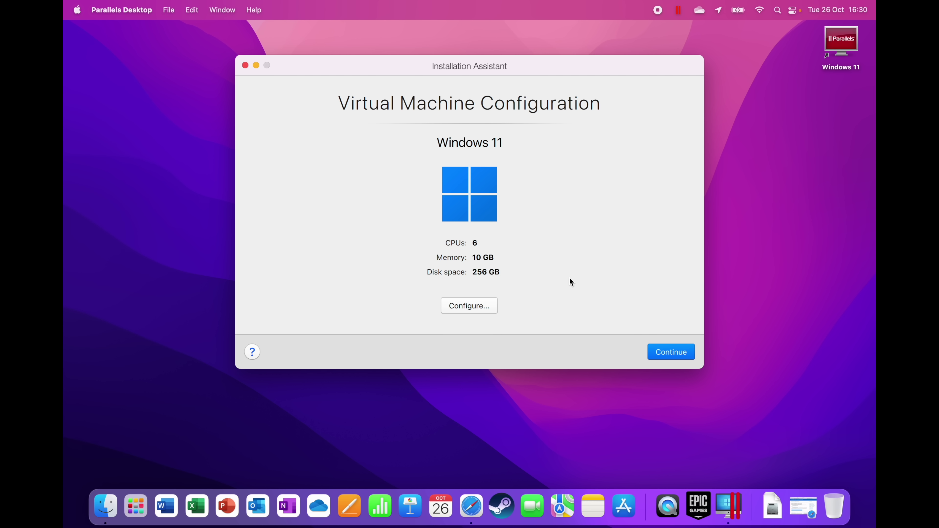
left_click(668, 354)
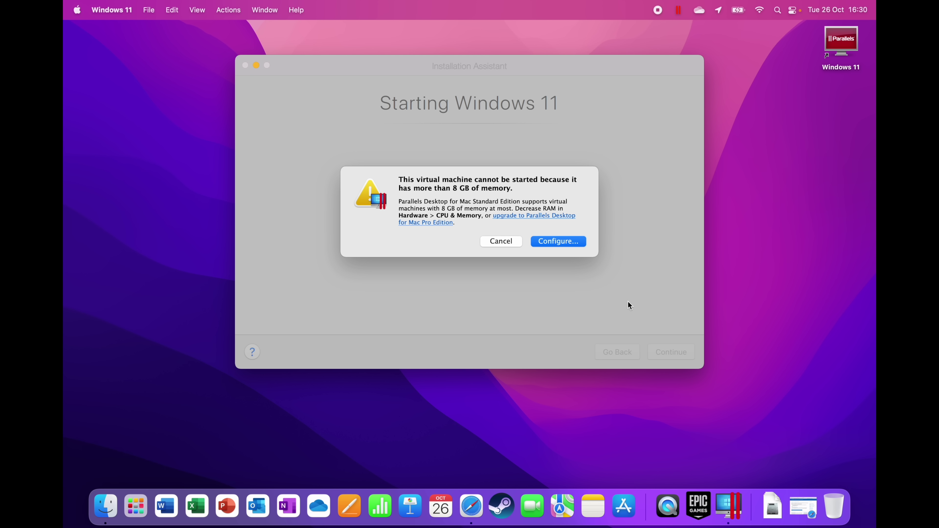
Lower the VM memory to 8 GB and start Windows 11 again.
left_click(559, 241)
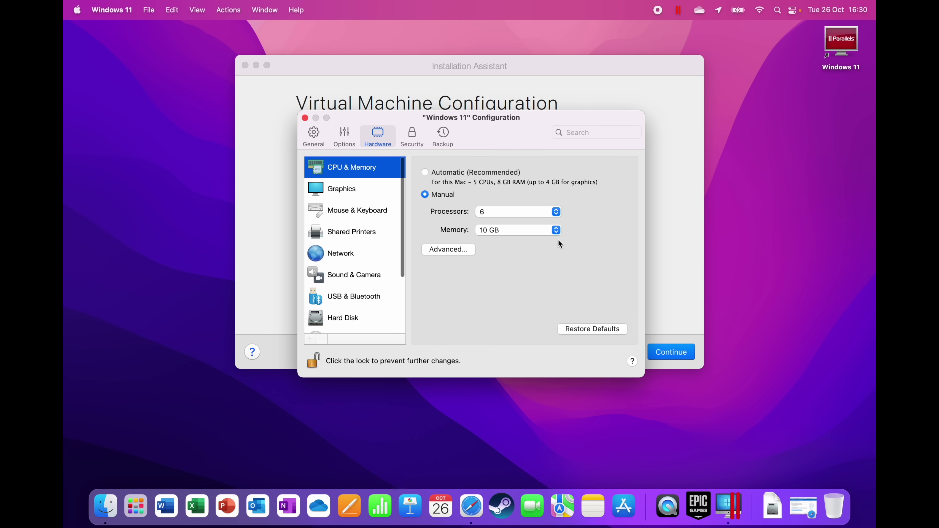
left_click(525, 230)
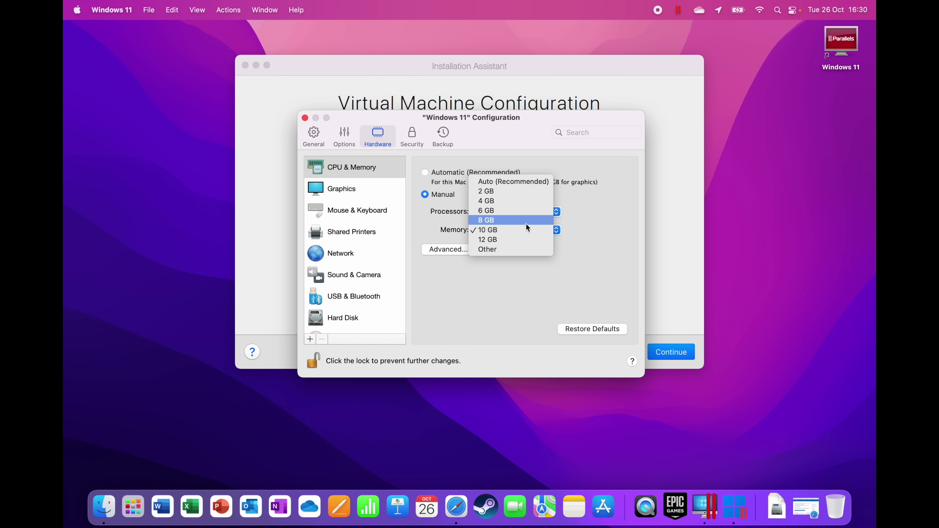
left_click(526, 223)
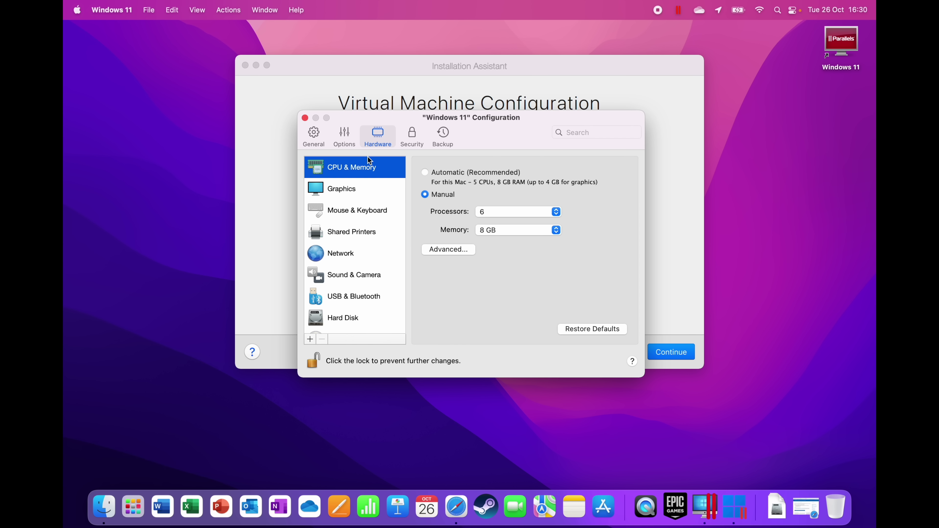
left_click(304, 118)
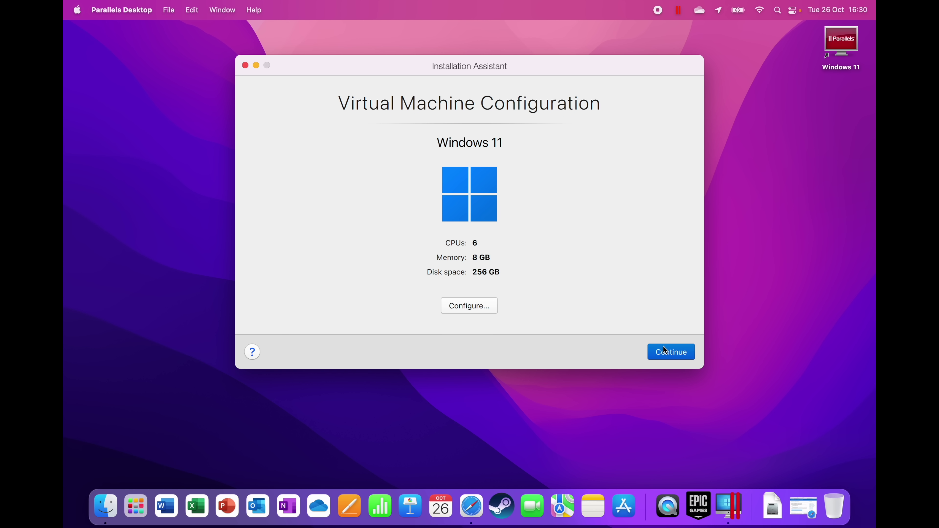
left_click(664, 351)
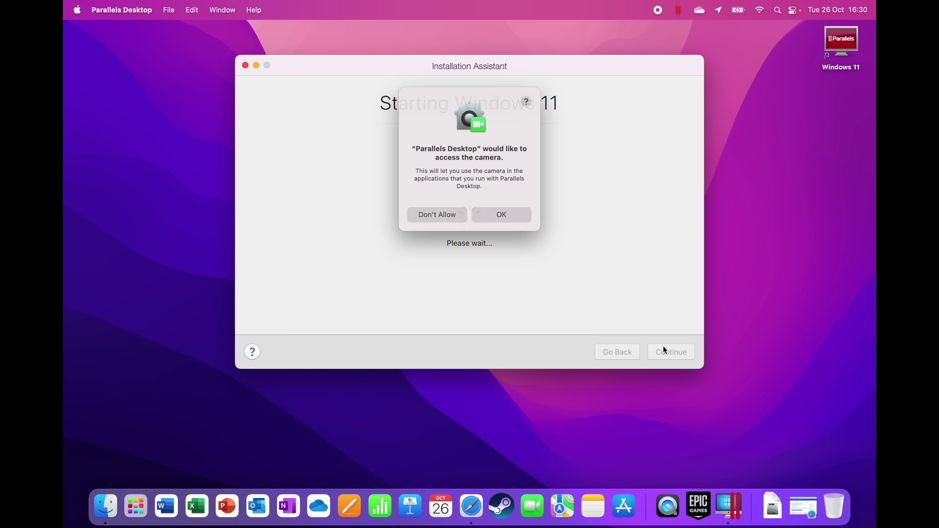
Allow Parallels Desktop camera, microphone and Bluetooth access while Windows 11 boots.
left_click(506, 219)
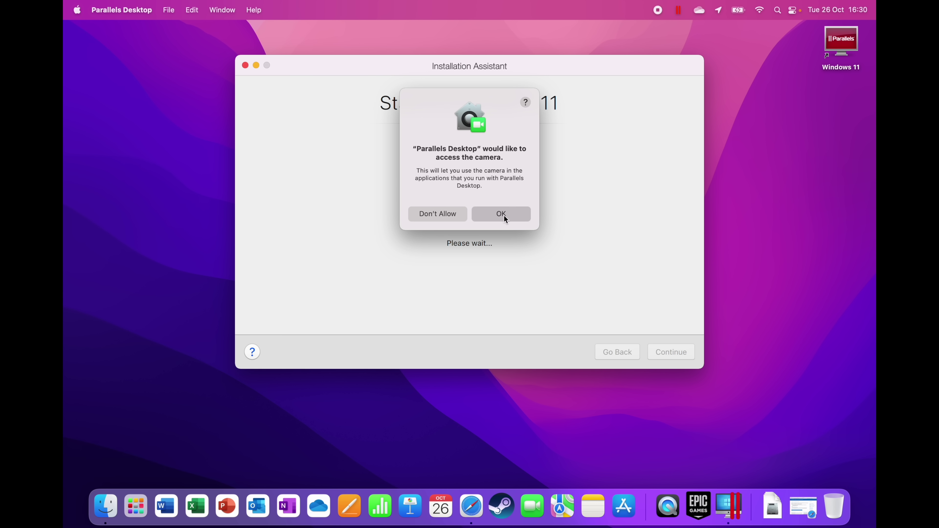
left_click(506, 218)
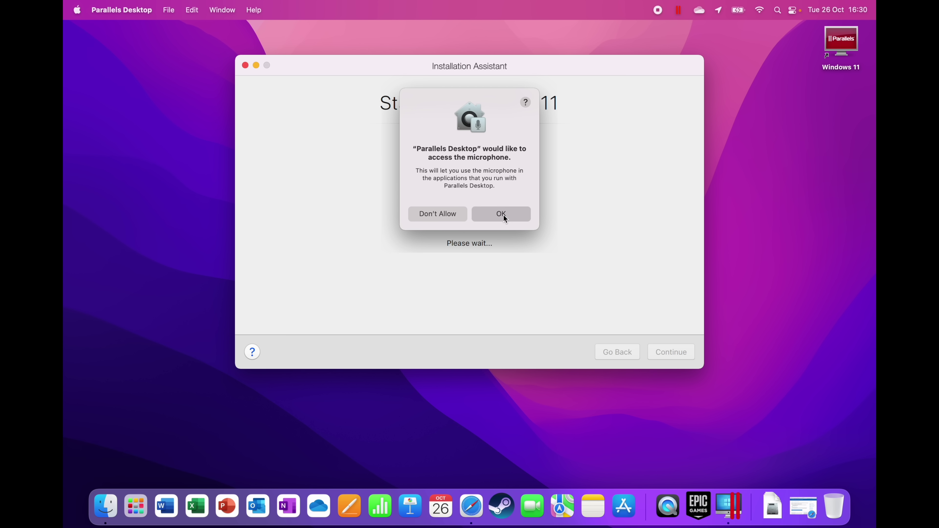
left_click(505, 217)
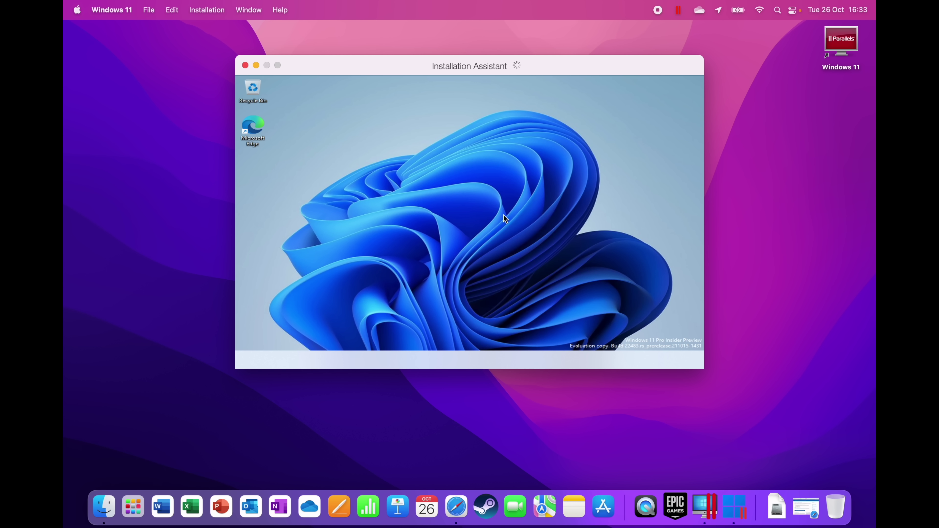
Open the Windows Start menu and dismiss the Installation Complete notice.
key("super")
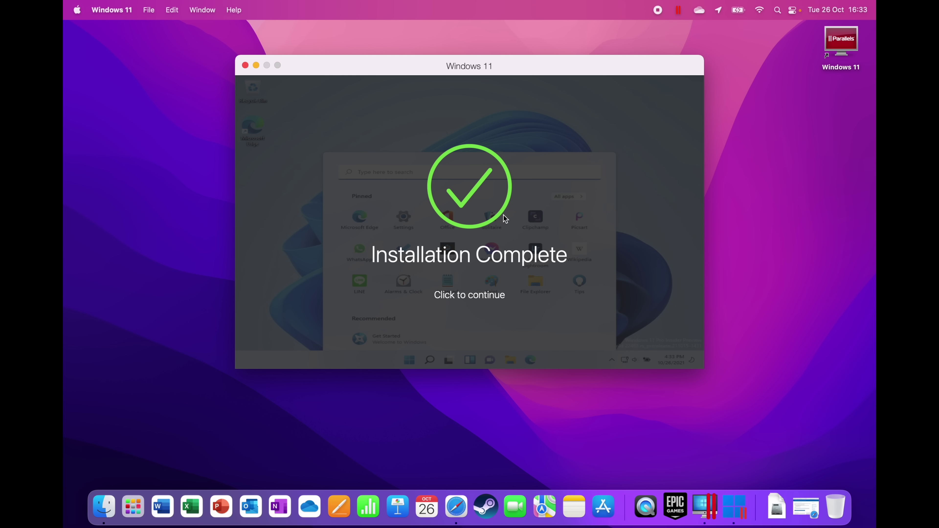
left_click(499, 254)
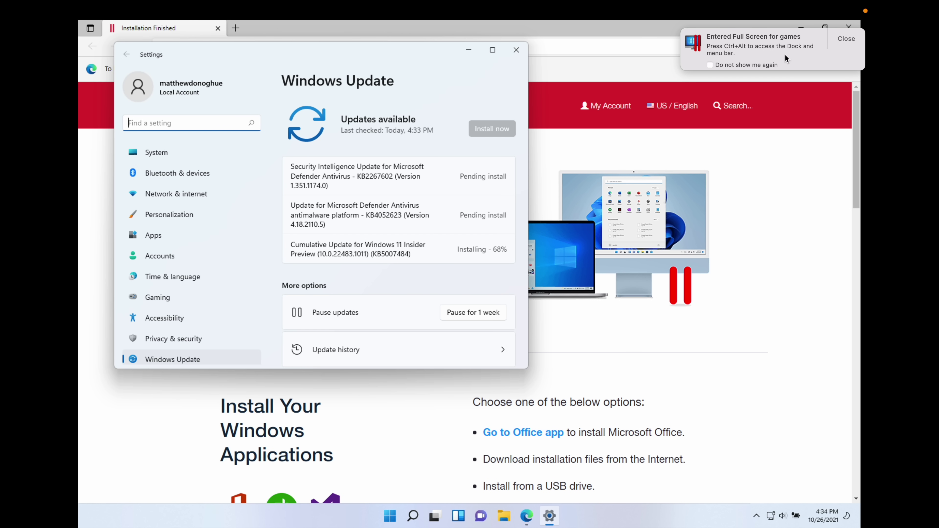
Dismiss the full-screen notice and open About This Mac showing the M1 Pro with 16 GB memory.
left_click(835, 49)
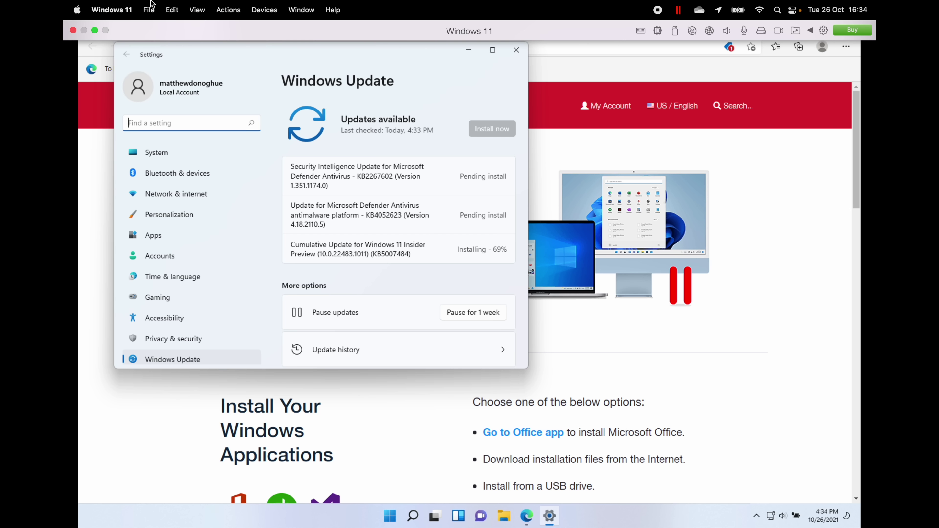
left_click(78, 10)
left_click(87, 29)
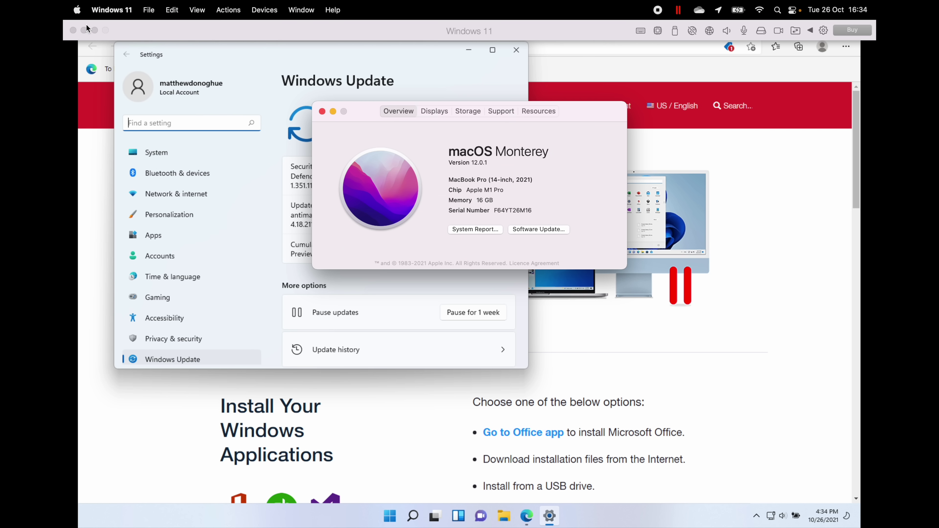